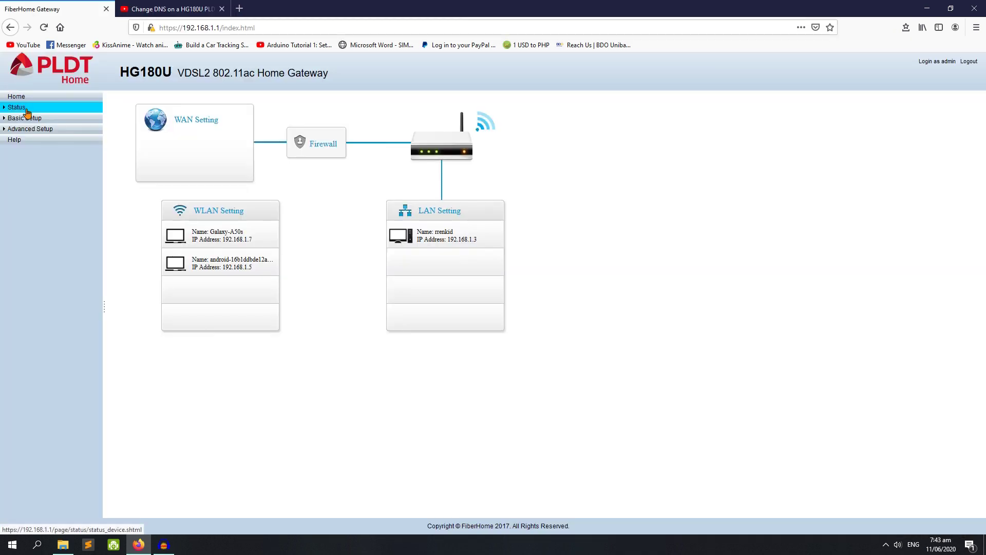
# - Refresh the LAN DHCP client list and copy the MAC address of the android device at 192.168.1.5
pyautogui.click(21, 107)
pyautogui.click(23, 137)
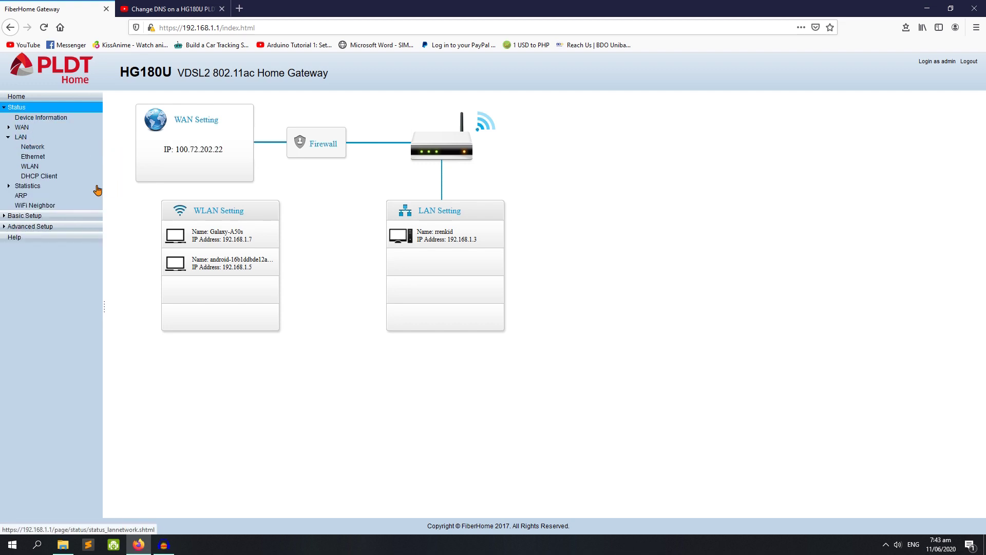
pyautogui.click(30, 178)
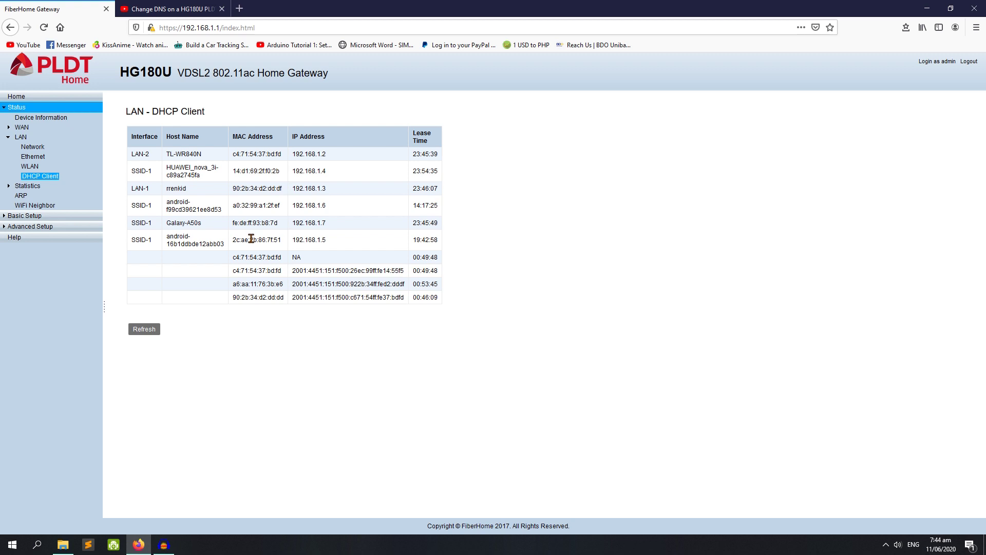
pyautogui.click(142, 328)
pyautogui.moveTo(284, 240); pyautogui.dragTo(232, 240)
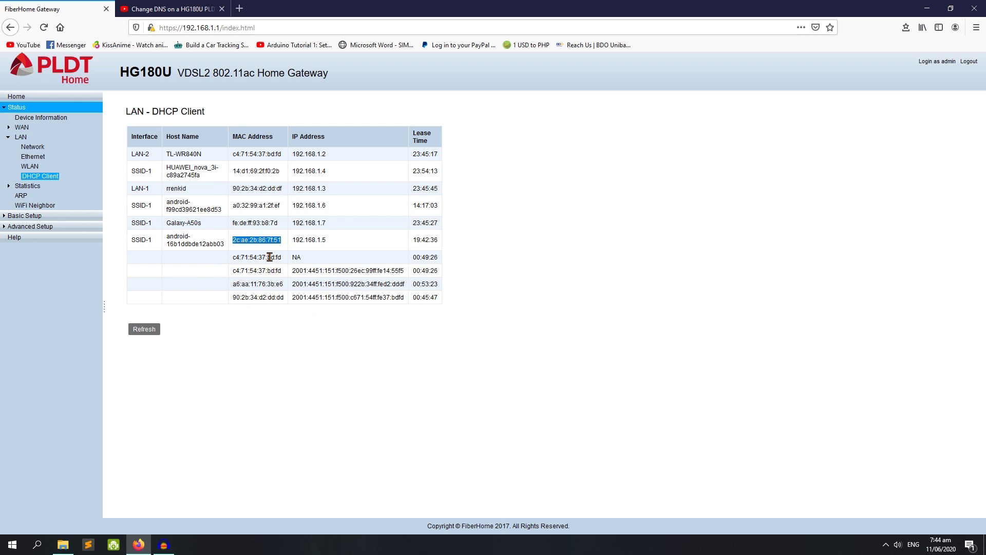
pyautogui.rightClick(263, 241)
pyautogui.click(296, 248)
# - Start a new entry in the parental control's access time restriction list
pyautogui.click(52, 216)
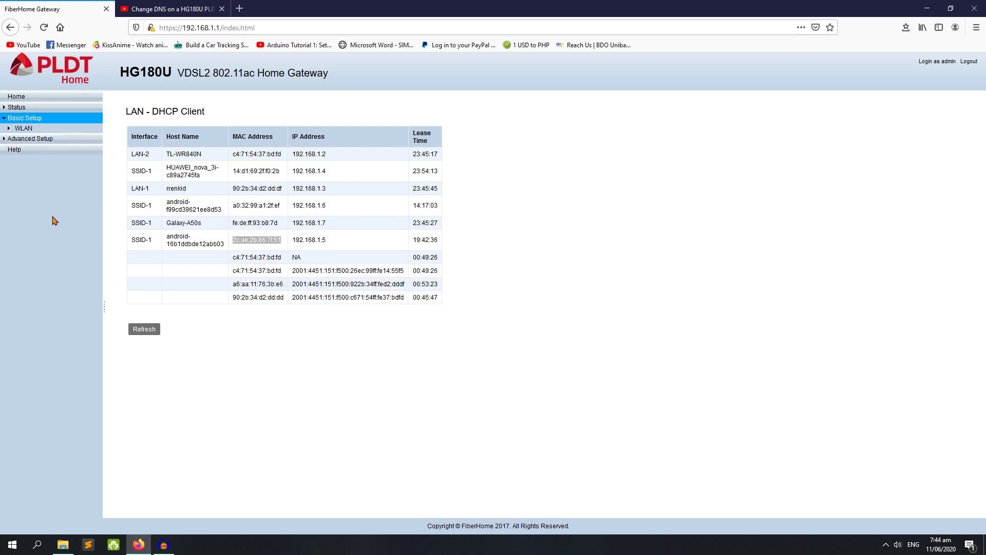
pyautogui.click(38, 138)
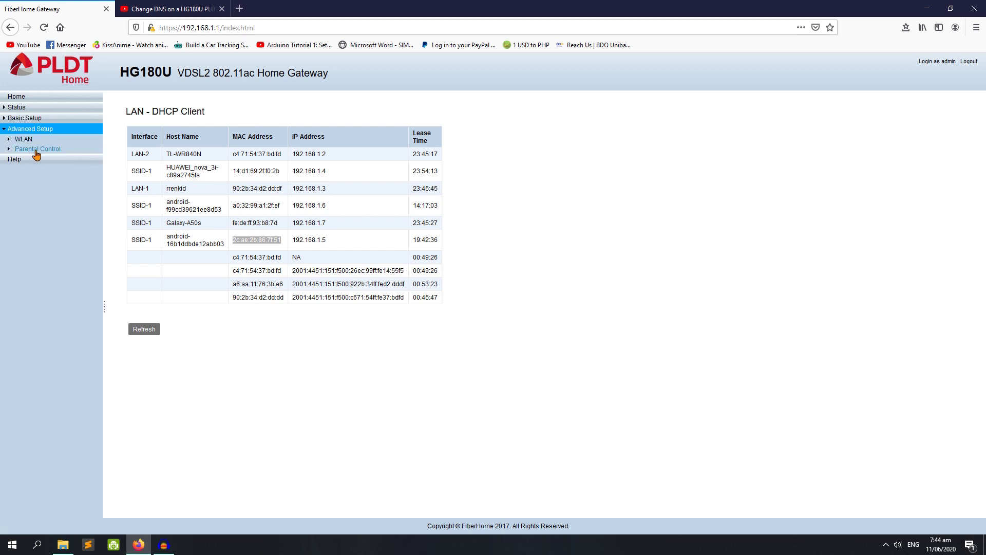
pyautogui.click(36, 154)
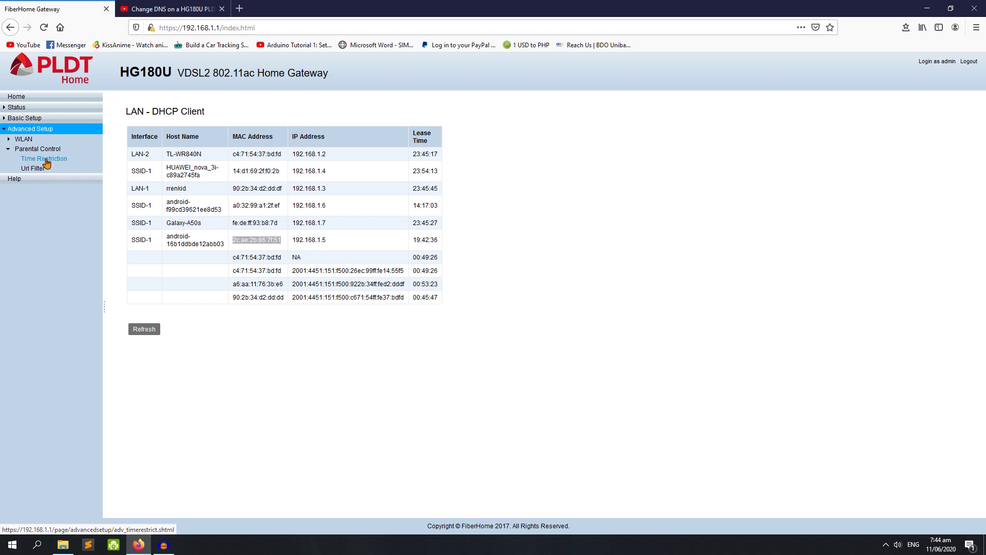
pyautogui.click(46, 160)
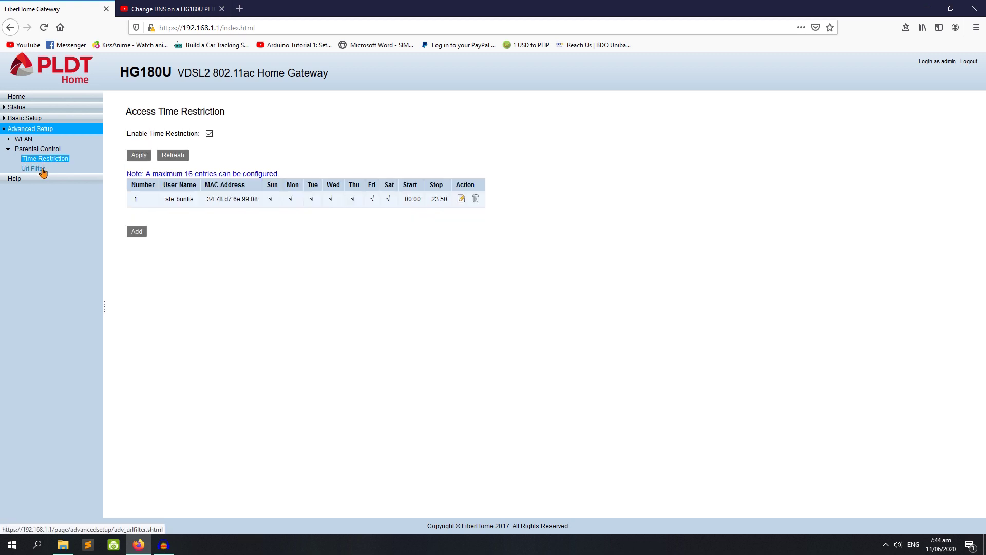
pyautogui.click(137, 234)
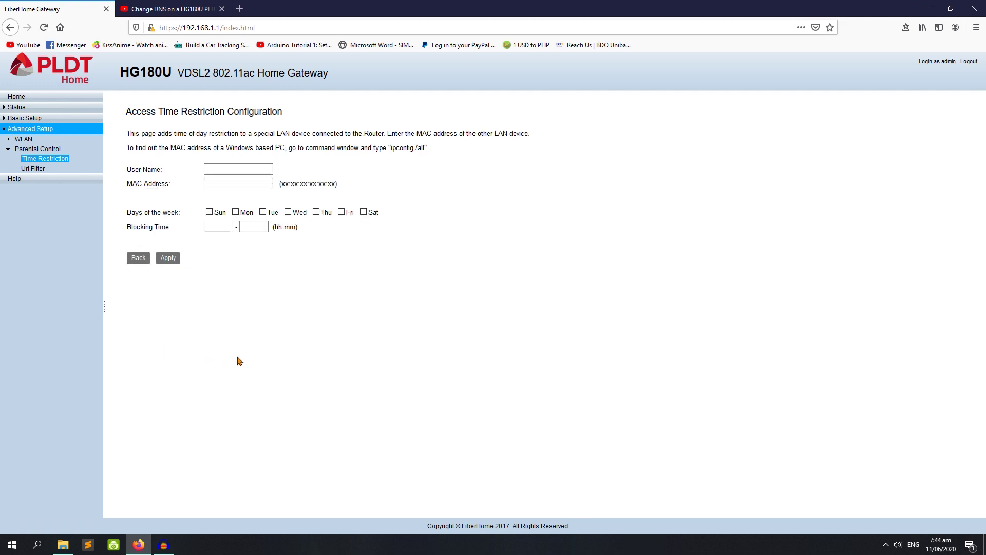
# - Set the restriction's user name to "Not family" and paste the copied MAC address of the android device
pyautogui.click(231, 171)
pyautogui.write('N')
pyautogui.write('o nam')
pyautogui.press('BackSpace')
pyautogui.press('BackSpace')
pyautogui.press('BackSpace')
pyautogui.write('t famil')
pyautogui.click(224, 185)
pyautogui.hotkey('ctrl', 'v')
# - Select all seven days of the week, Sunday through Saturday, for the time restriction
pyautogui.click(209, 211)
pyautogui.click(237, 213)
pyautogui.click(263, 212)
pyautogui.click(288, 212)
pyautogui.click(316, 213)
pyautogui.click(342, 212)
pyautogui.click(364, 212)
# - Set the blocking time to 00:00 - 23:59 and apply the new restriction entry
pyautogui.click(226, 227)
pyautogui.write('000')
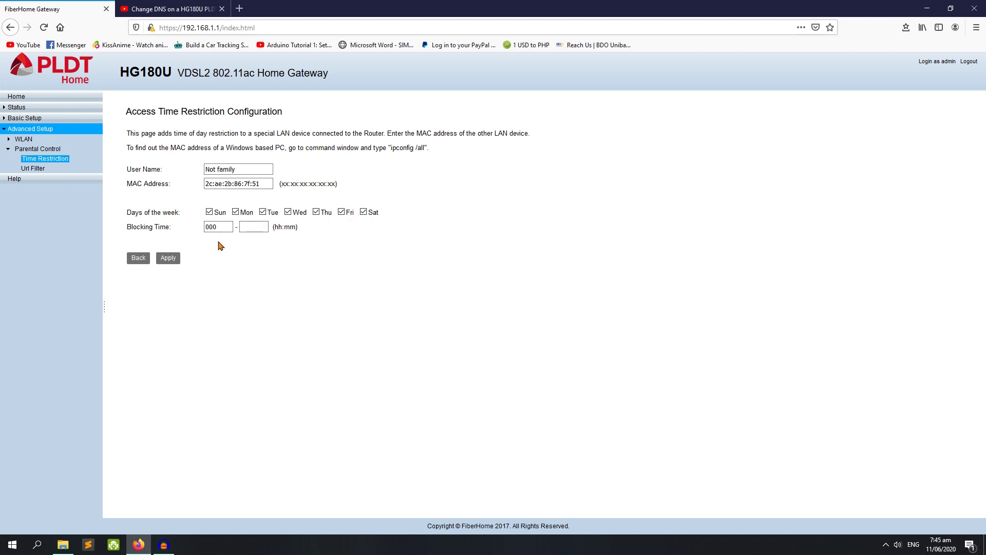
pyautogui.write(':')
pyautogui.press('BackSpace')
pyautogui.press('BackSpace')
pyautogui.write(':00')
pyautogui.press('Tab')
pyautogui.write('23:59')
pyautogui.click(168, 258)
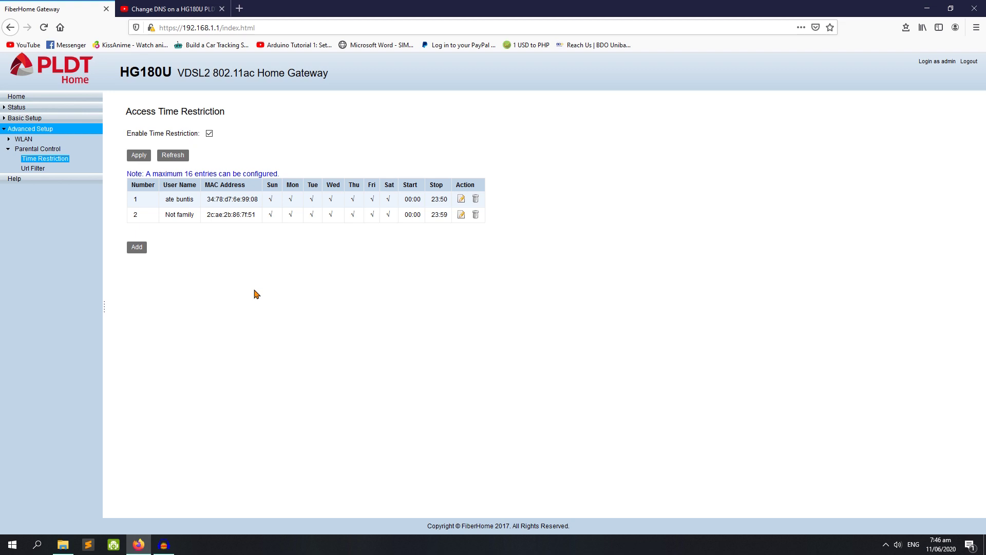
# - Delete the "Not family" time restriction entry and refresh the restriction list
pyautogui.click(475, 216)
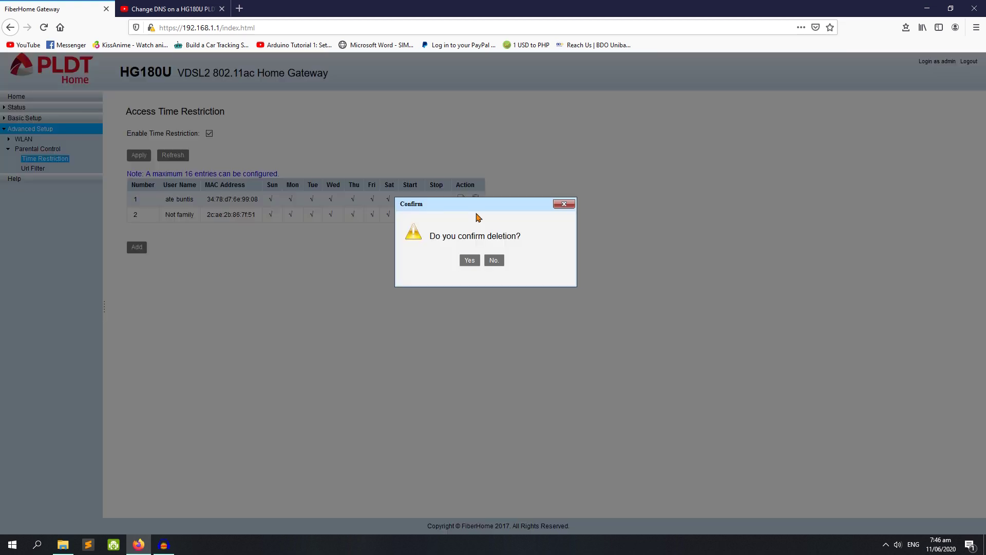
pyautogui.click(472, 261)
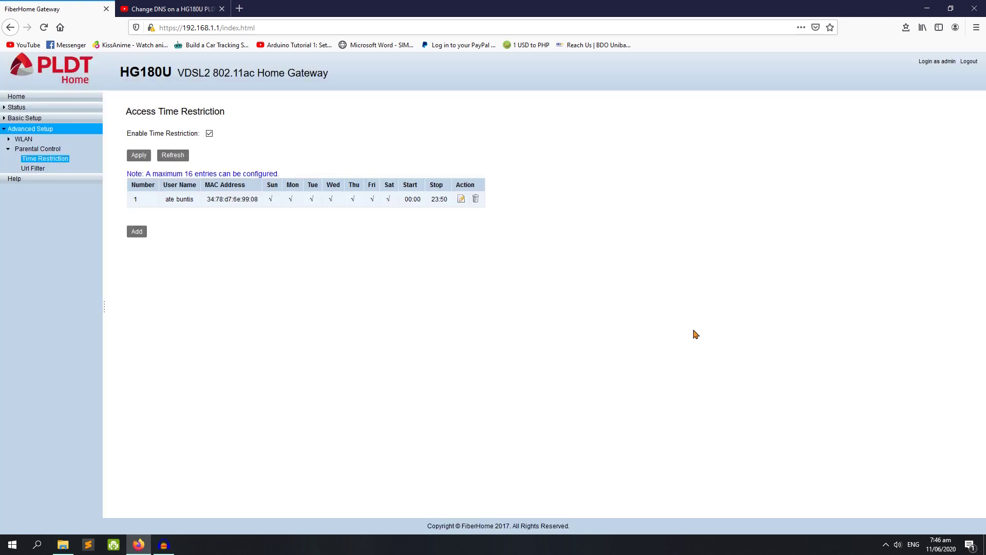
pyautogui.click(170, 155)
pyautogui.click(36, 169)
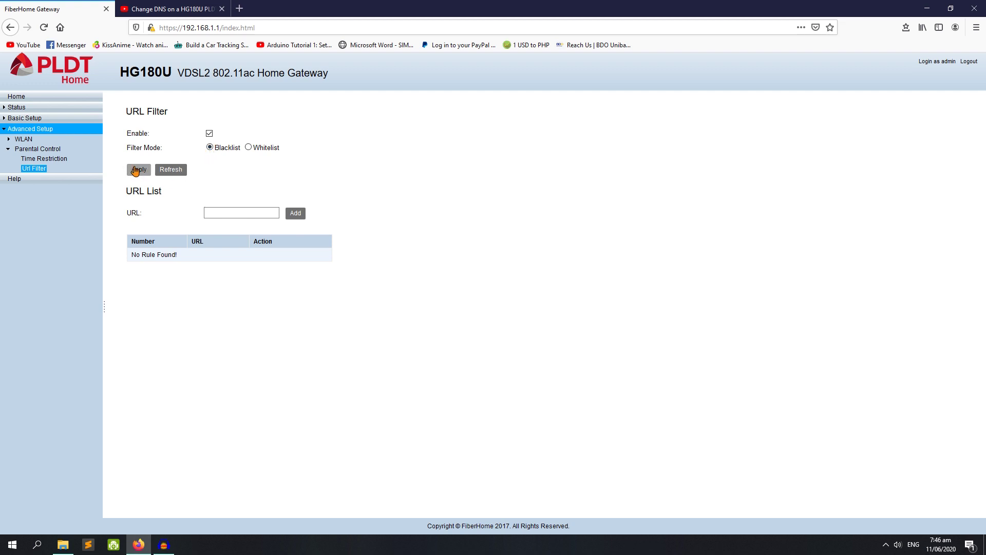
pyautogui.click(214, 213)
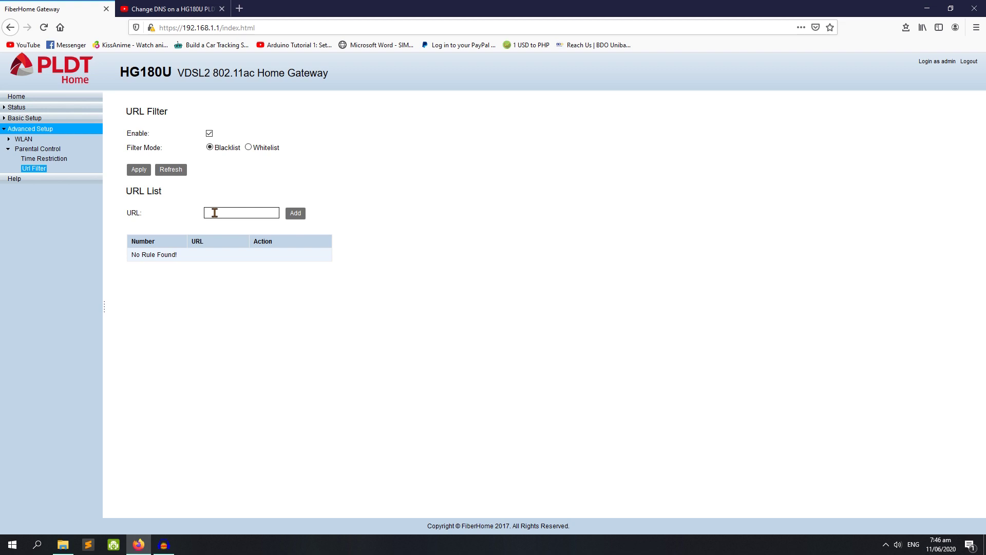
pyautogui.click(280, 217)
pyautogui.hotkey('ctrl', 'v')
pyautogui.click(302, 222)
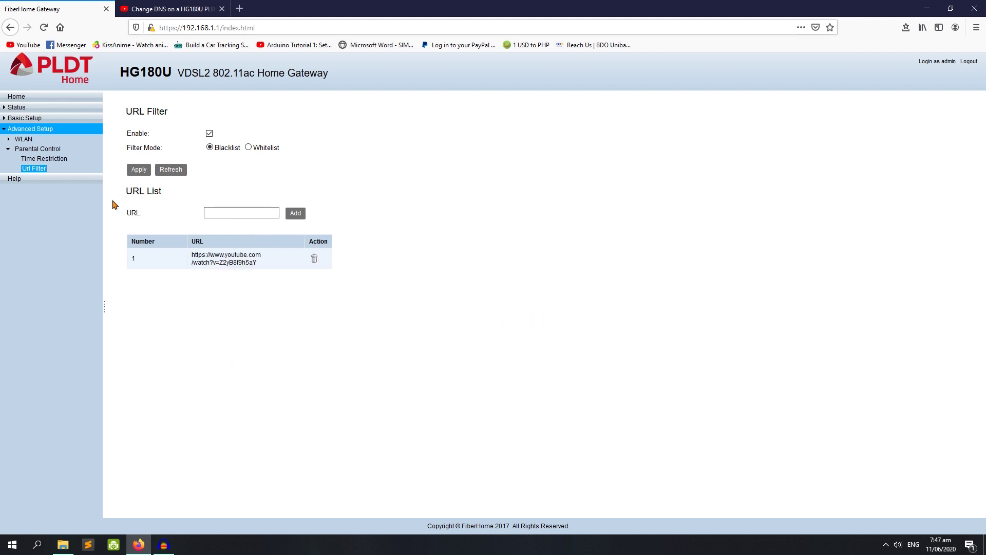
pyautogui.click(140, 170)
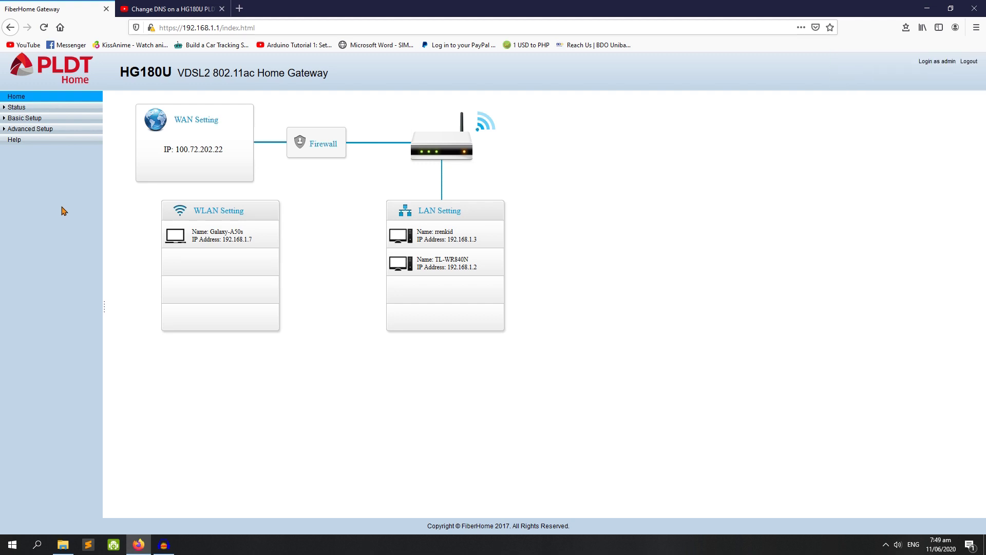
# - Open the WLAN basic configuration for 2.4GHz, go to its SSID name and apply the settings
pyautogui.click(33, 119)
pyautogui.click(38, 130)
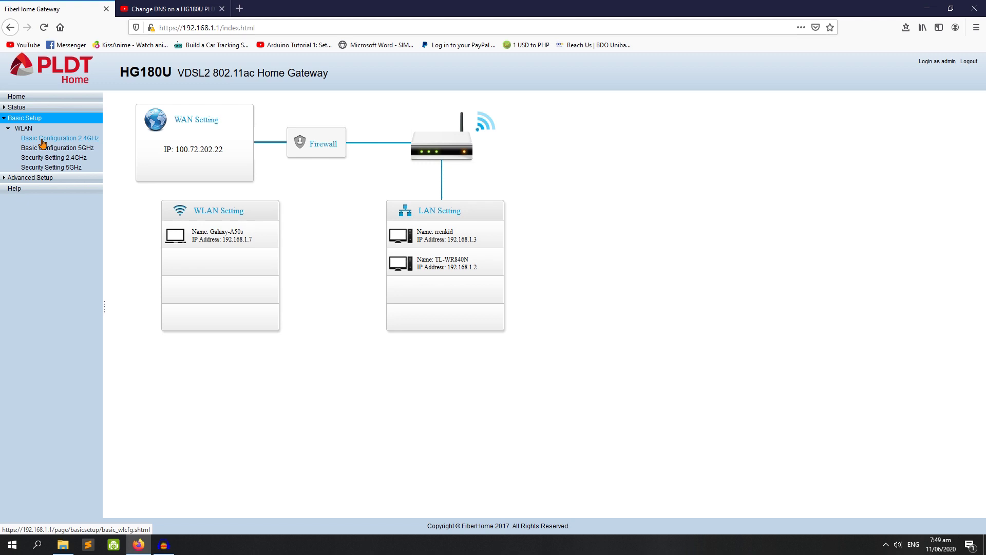
pyautogui.click(41, 139)
pyautogui.click(41, 139)
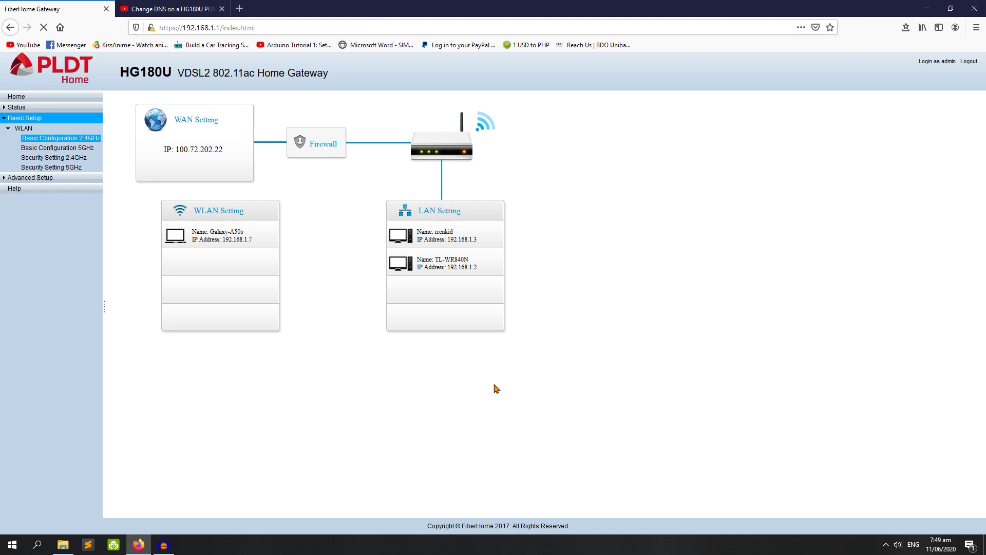
pyautogui.click(78, 140)
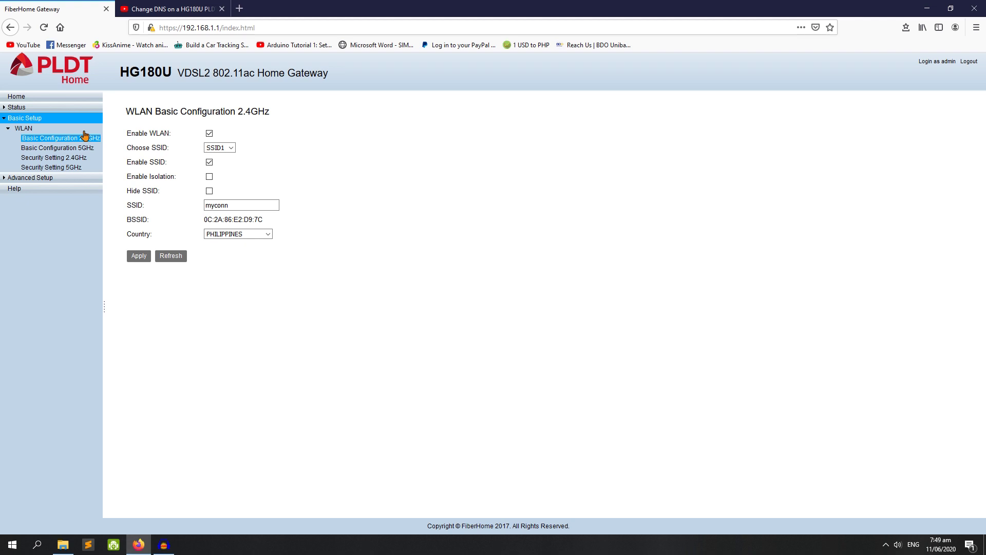
pyautogui.click(266, 204)
pyautogui.click(137, 256)
# - Check the SSID name in the WLAN basic configuration for 5GHz
pyautogui.click(45, 150)
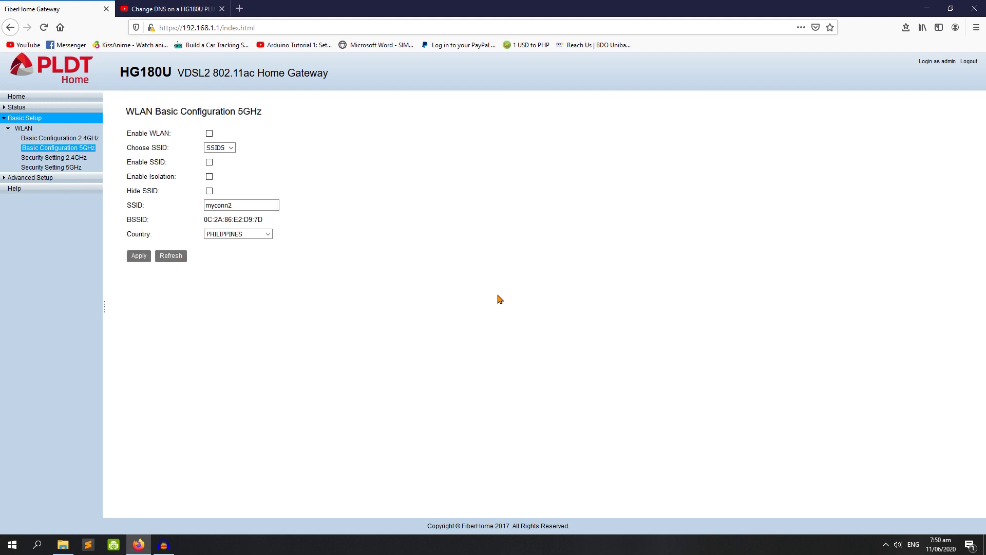
pyautogui.click(256, 205)
pyautogui.moveTo(256, 204); pyautogui.dragTo(206, 205)
pyautogui.click(260, 204)
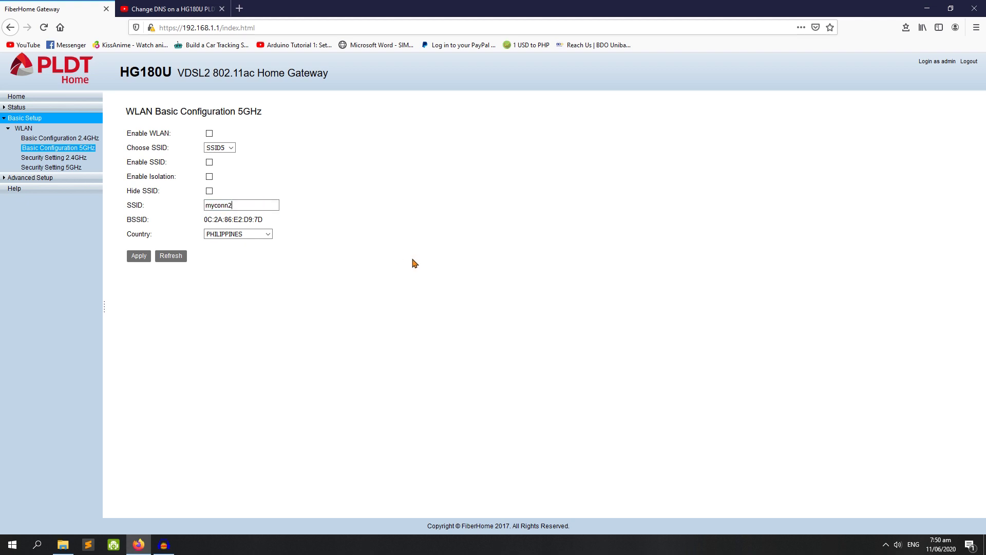
# - Display the current WPA preshare key in the 2.4GHz WLAN security settings, then close its window
pyautogui.click(54, 161)
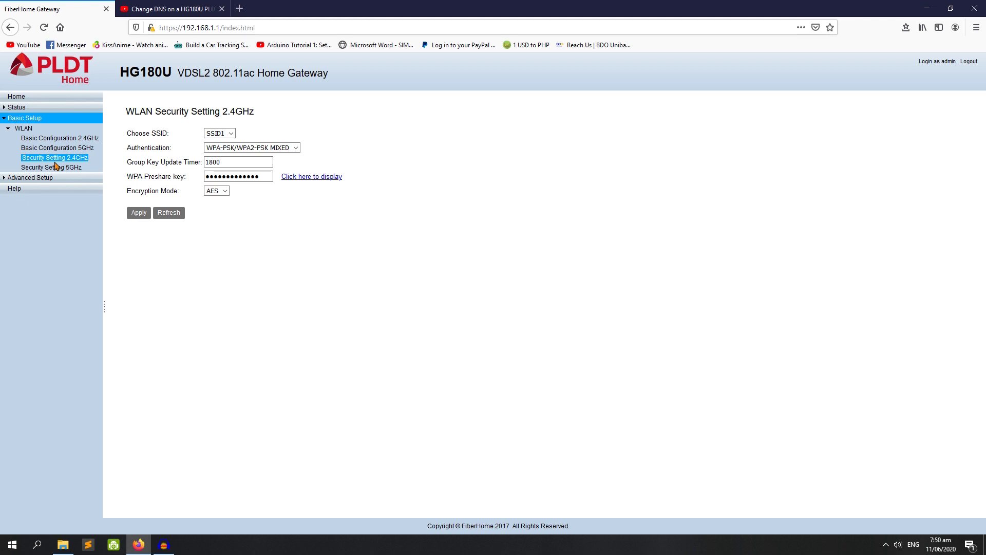
pyautogui.click(294, 180)
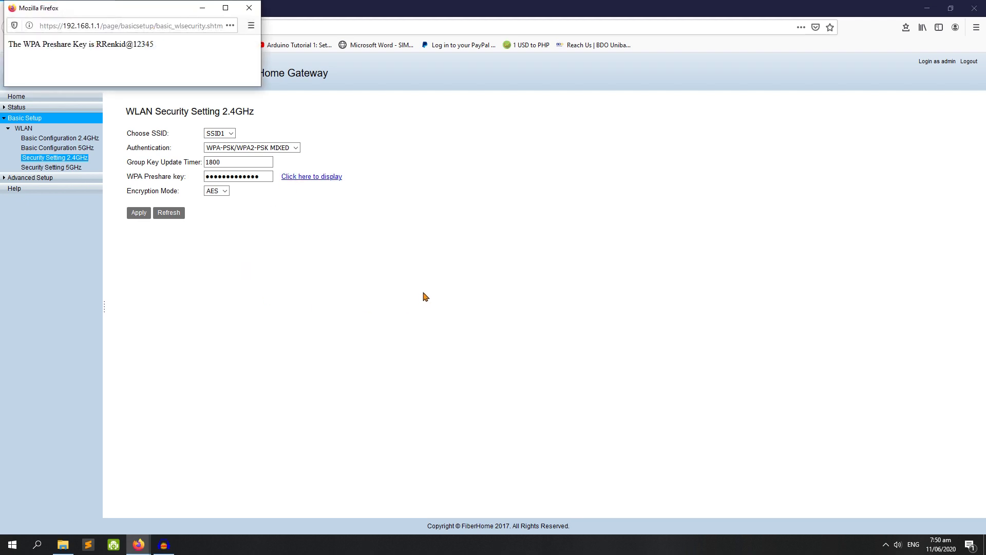
pyautogui.moveTo(155, 45); pyautogui.dragTo(95, 45)
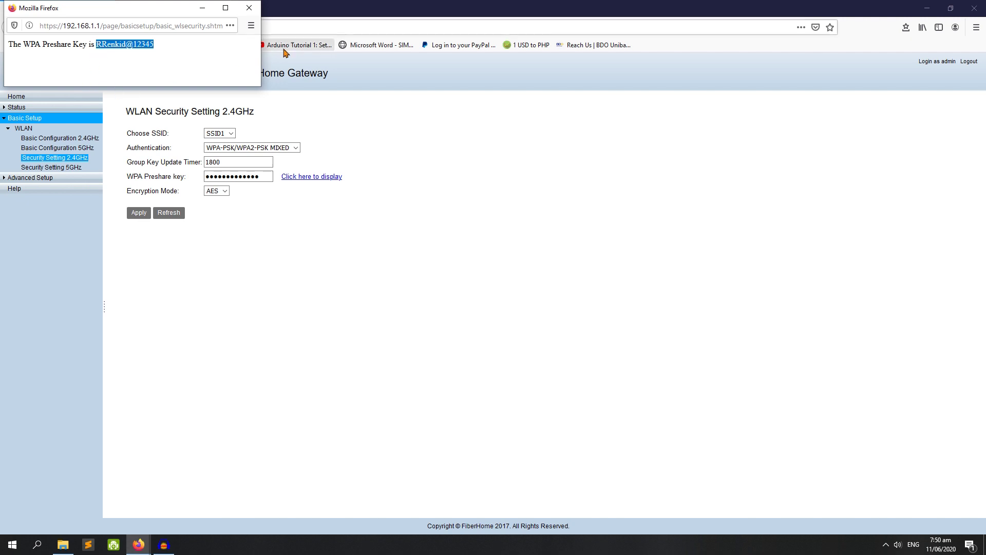
pyautogui.click(249, 8)
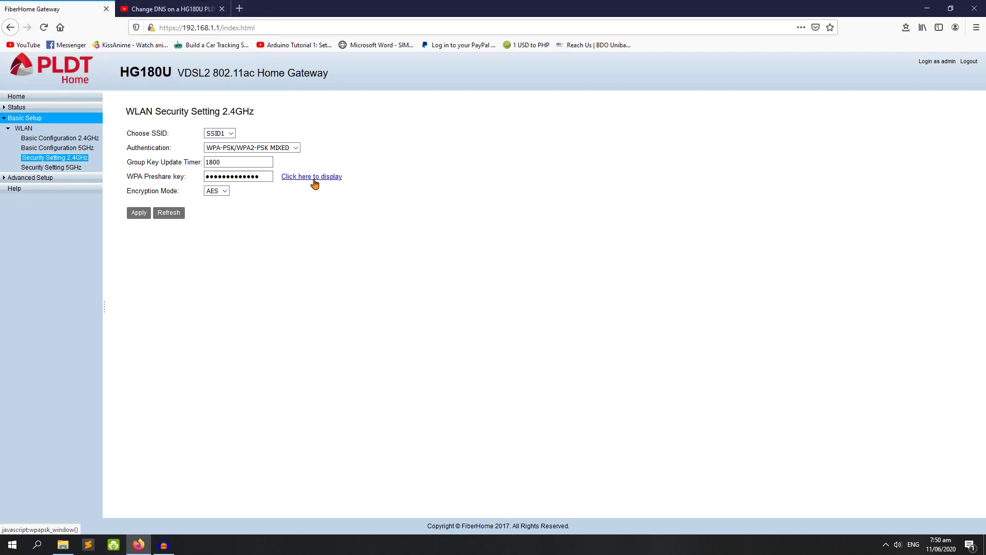
# - Change the WPA preshare key of the 2.4GHz WLAN, keep AES encryption, and apply without saving the login in the browser
pyautogui.click(262, 177)
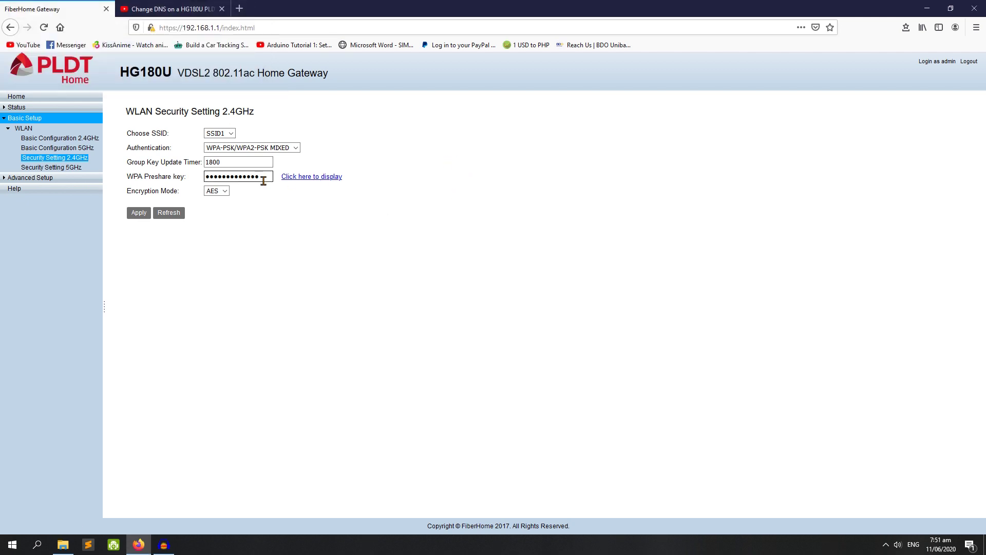
pyautogui.click(219, 197)
pyautogui.click(217, 193)
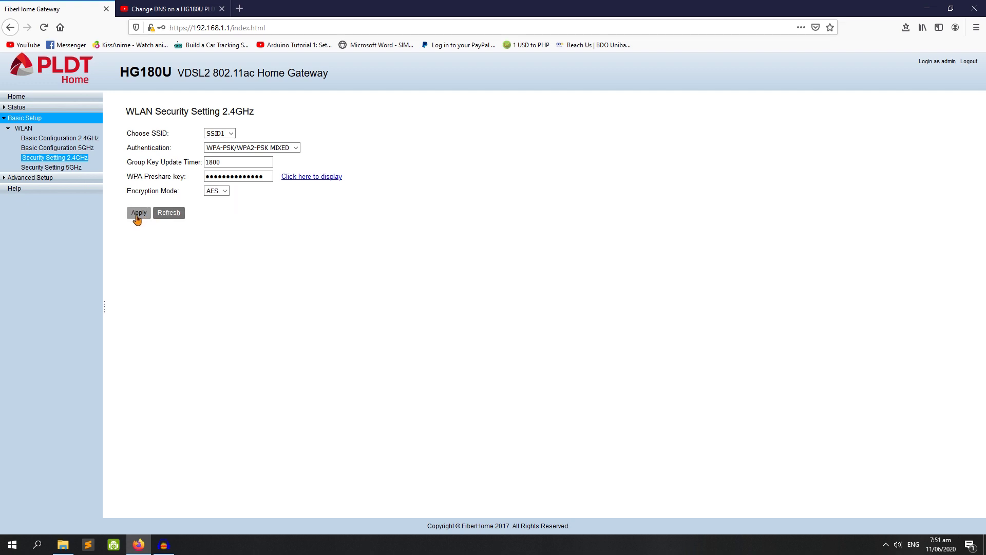
pyautogui.click(137, 215)
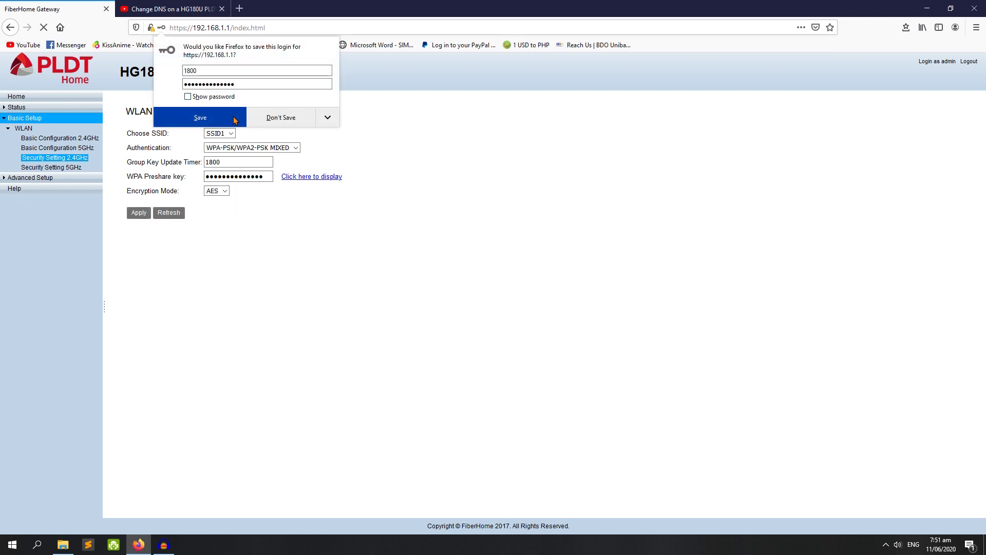
pyautogui.click(278, 119)
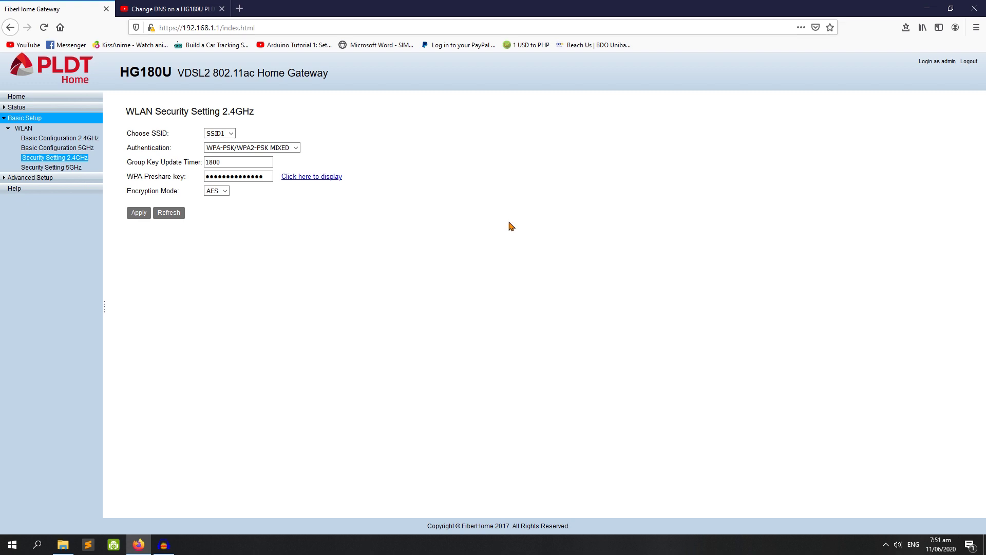
# - Verify the changed 2.4GHz WPA preshare key by displaying it again, and close its window
pyautogui.click(311, 177)
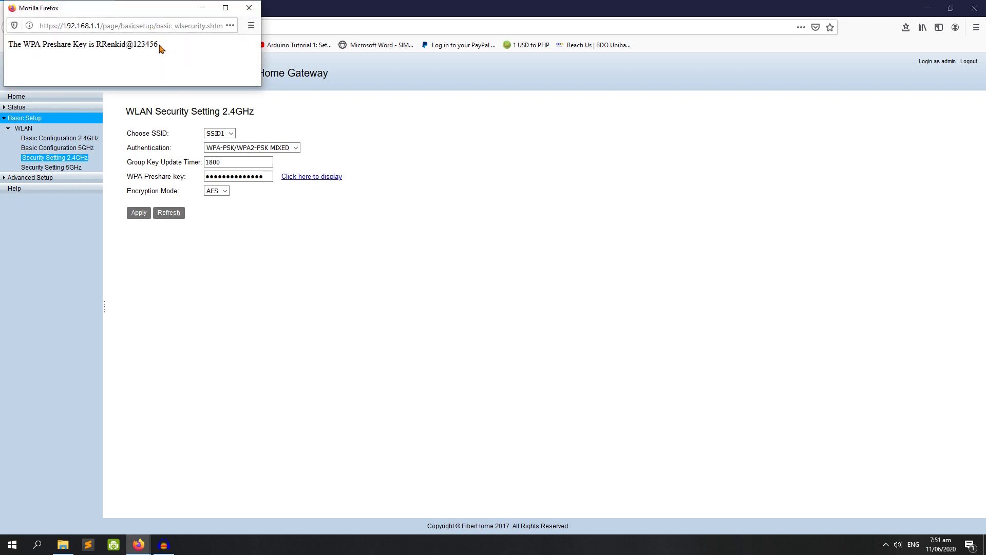
pyautogui.moveTo(159, 46); pyautogui.dragTo(95, 46)
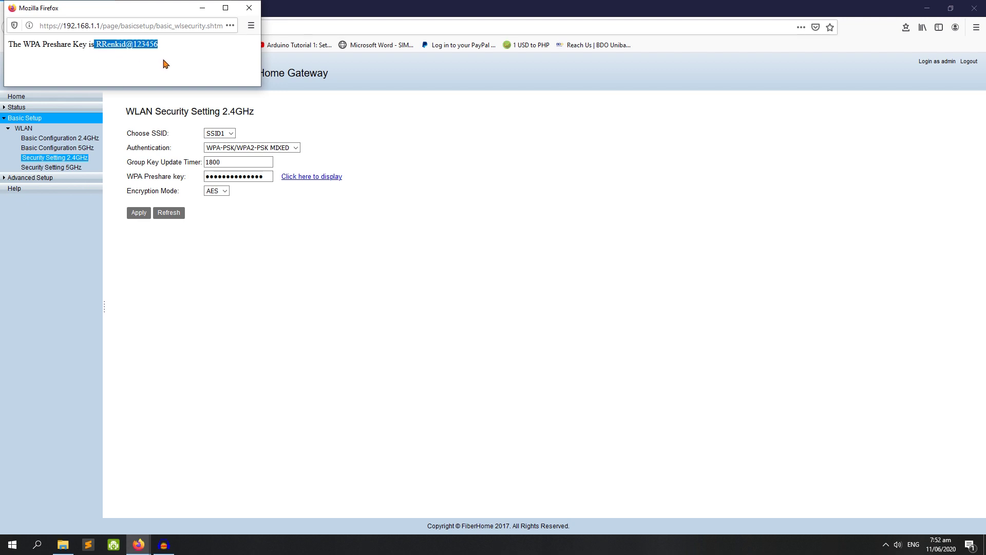
pyautogui.click(256, 11)
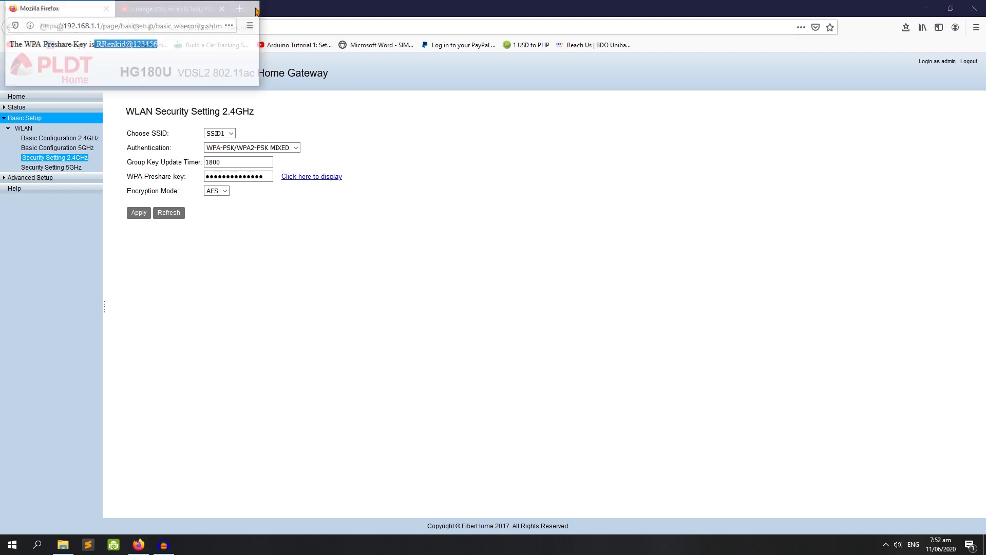
# - Display the WPA preshare key in the 5GHz WLAN security settings without saving the login, and select the key field's content
pyautogui.click(73, 170)
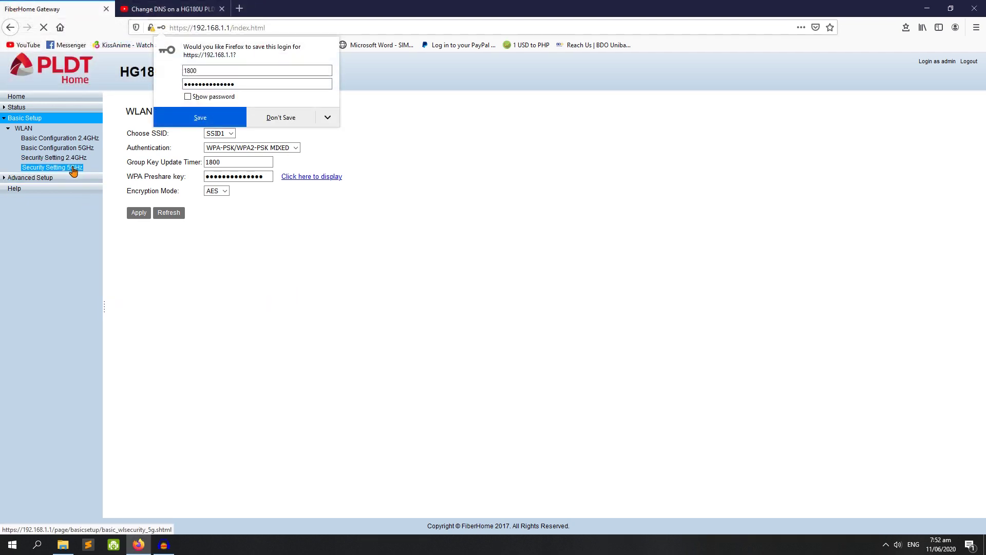
pyautogui.click(285, 124)
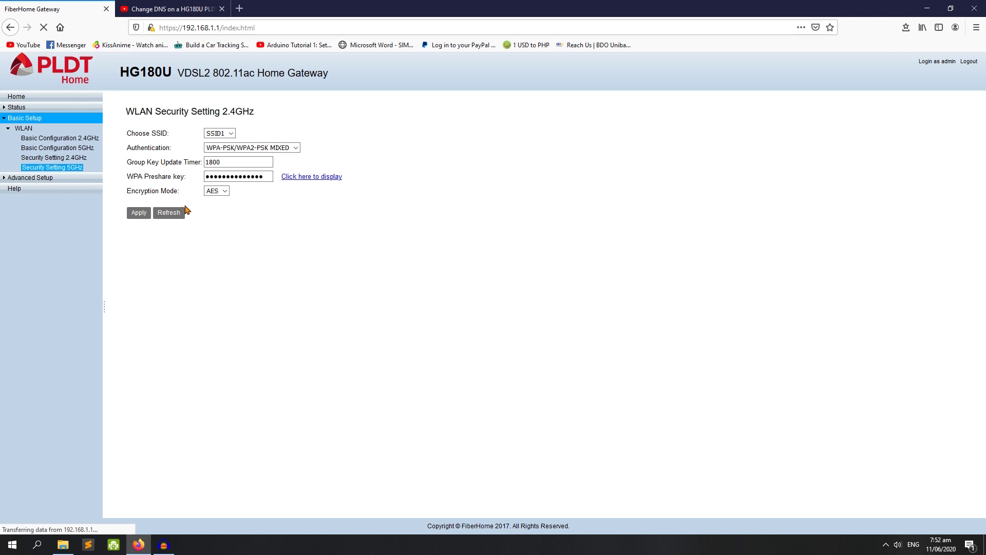
pyautogui.click(67, 170)
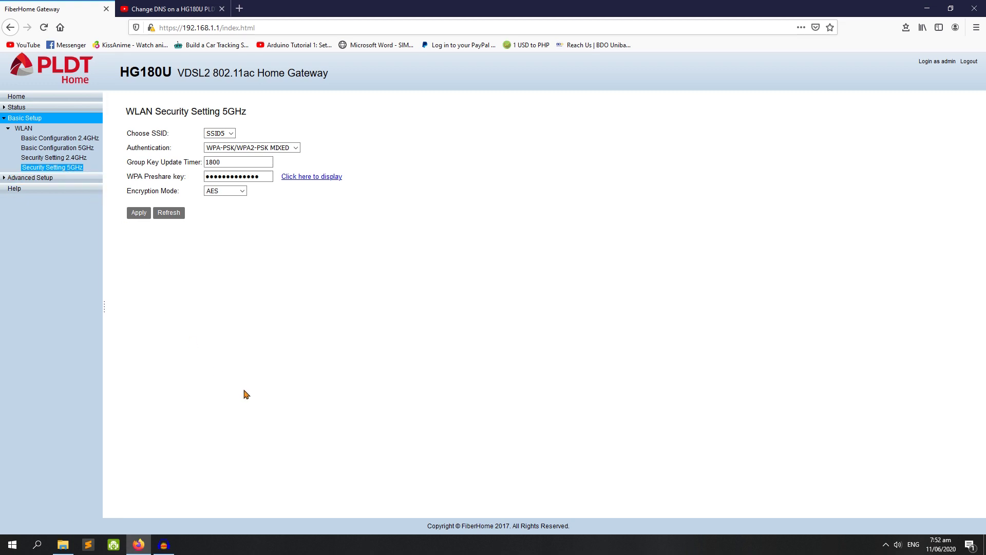
pyautogui.click(307, 178)
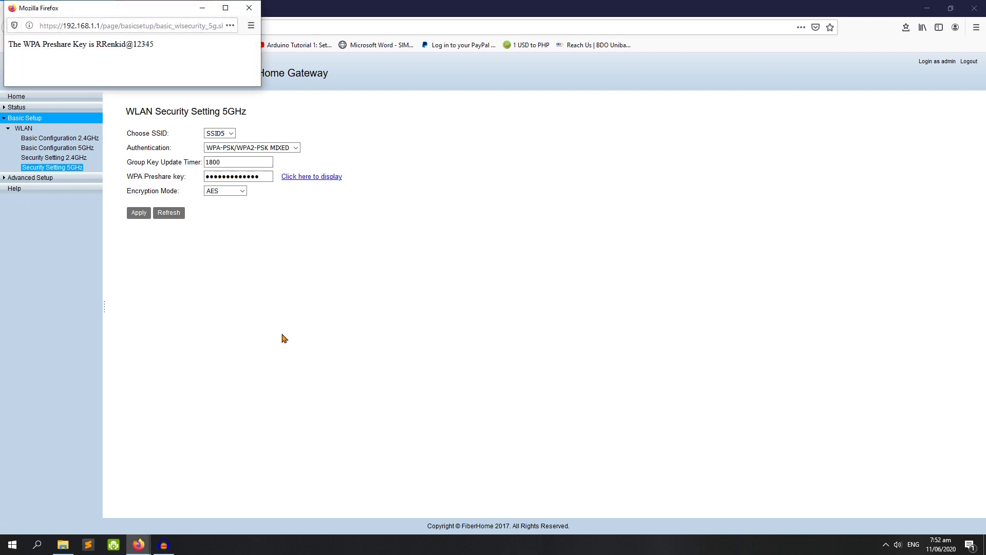
pyautogui.click(247, 11)
pyautogui.doubleClick(265, 176)
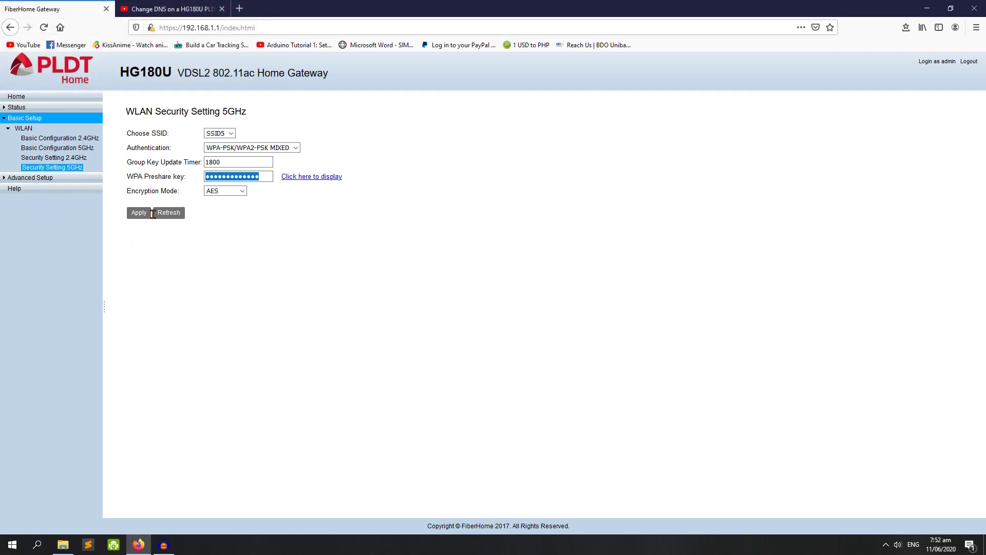